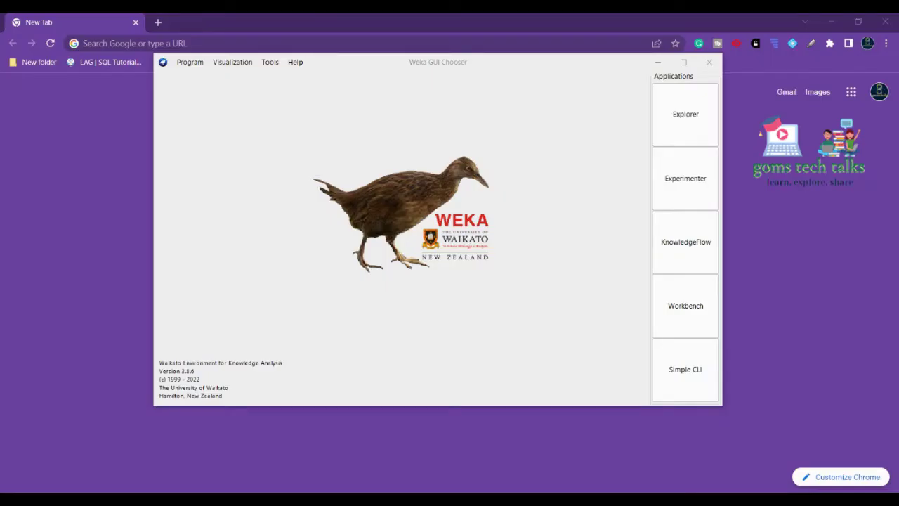
- Look through the GUI Chooser's program menu options, then dismiss them
{"action": "left_click", "coordinate": [489, 155]}
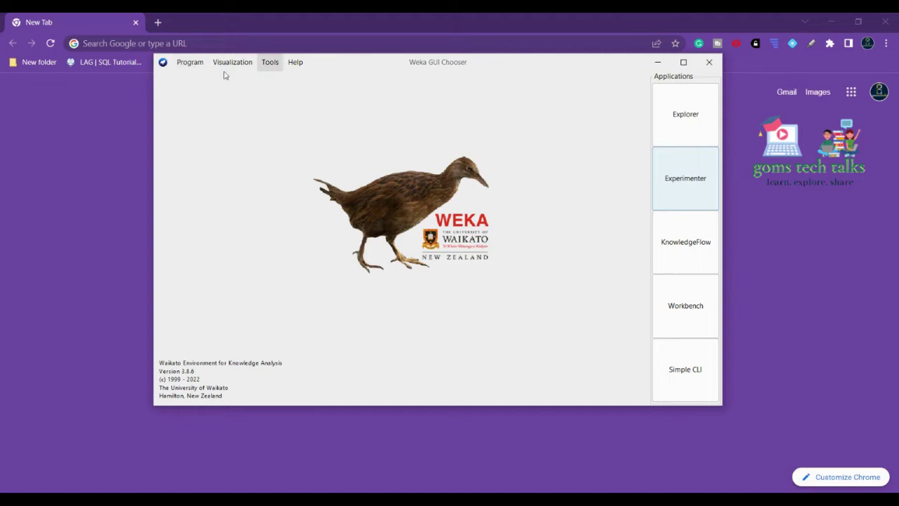
{"action": "left_click", "coordinate": [188, 65]}
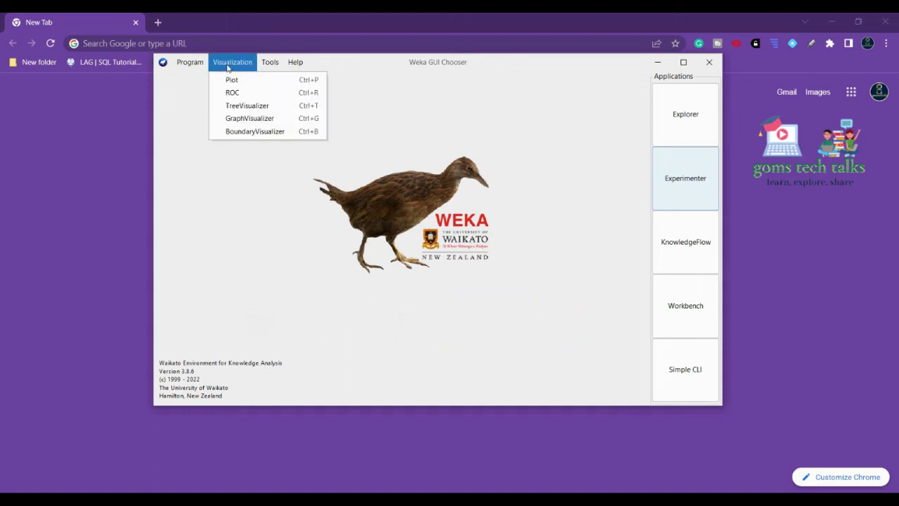
{"action": "mouse_move", "coordinate": [261, 66]}
{"action": "mouse_move", "coordinate": [201, 64]}
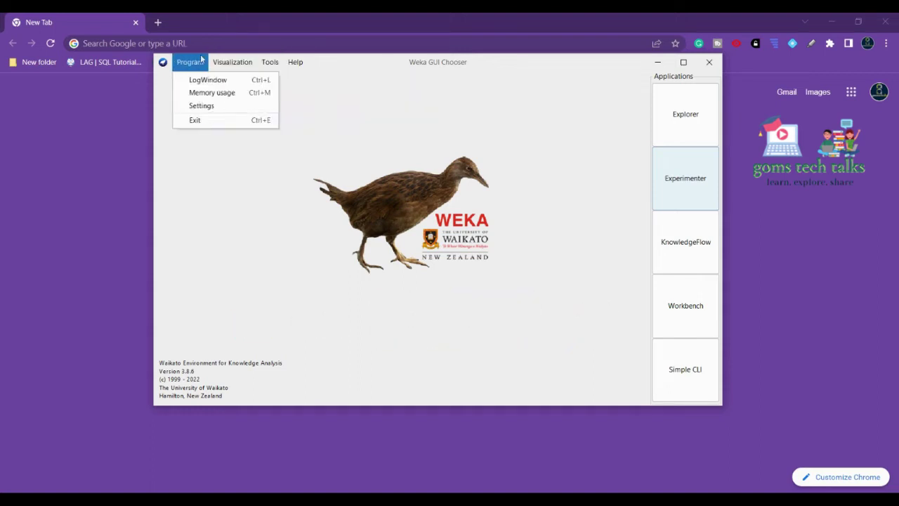
{"action": "mouse_move", "coordinate": [232, 65]}
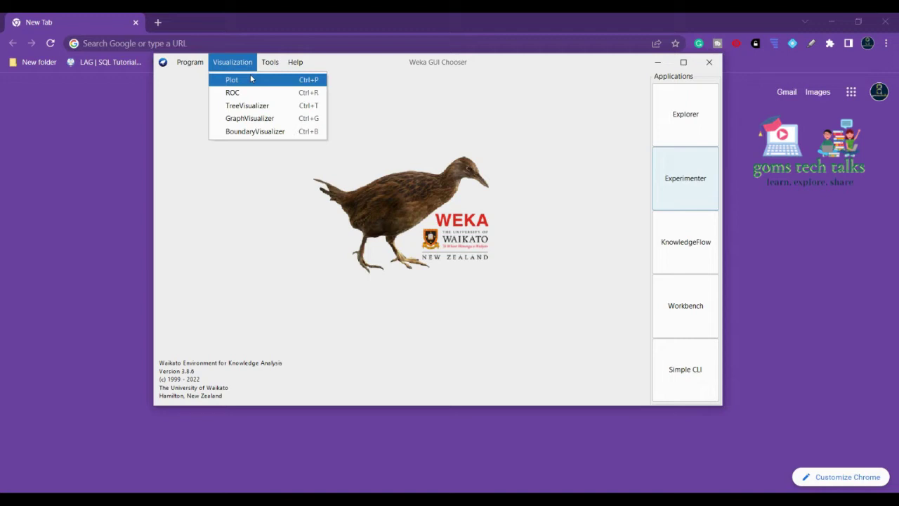
{"action": "left_click", "coordinate": [558, 139]}
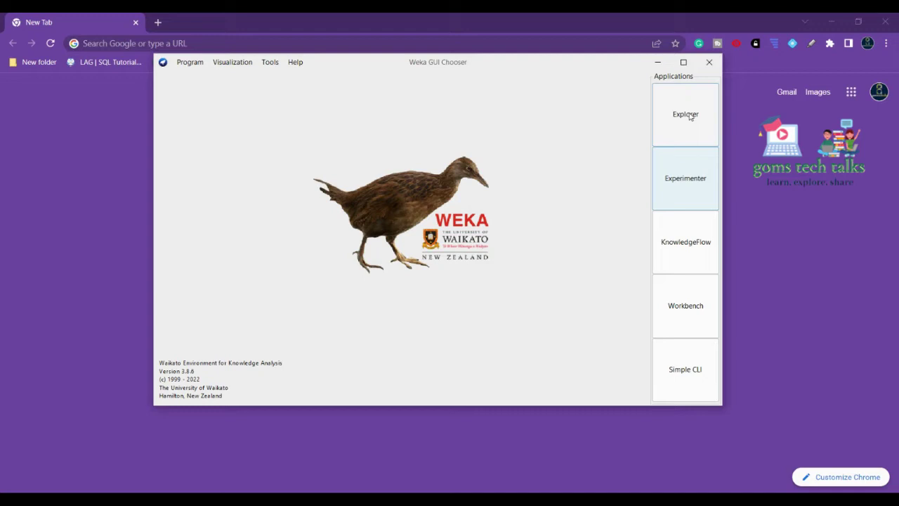
- Launch Explorer, cancel the file chooser without loading data, and start loading from a URL
{"action": "left_click", "coordinate": [690, 118]}
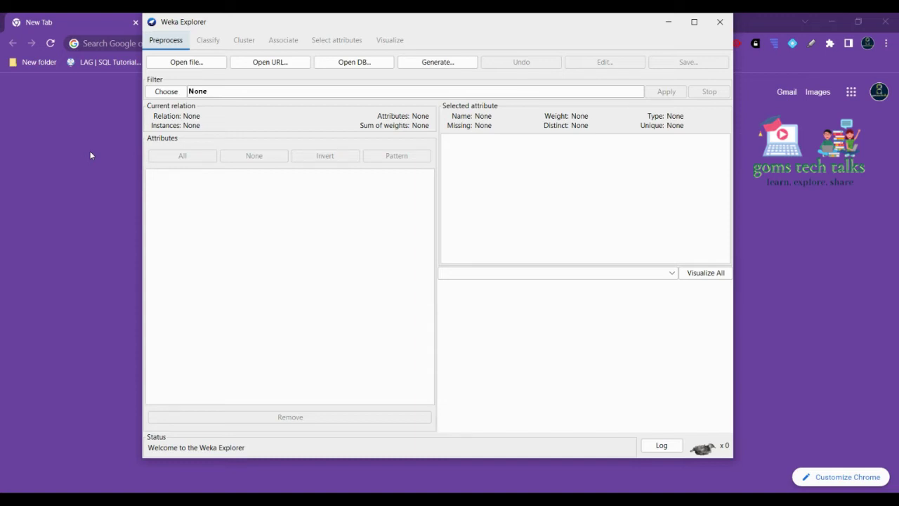
{"action": "left_click", "coordinate": [184, 63]}
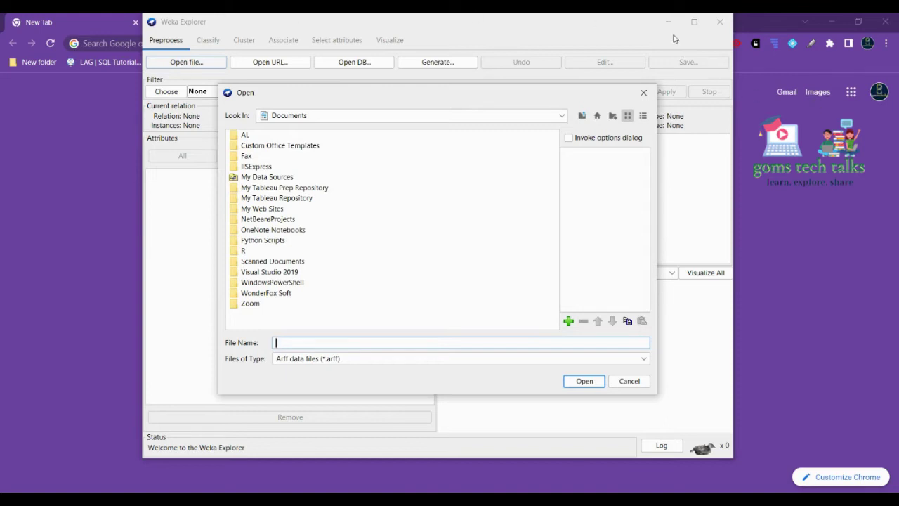
{"action": "left_click", "coordinate": [644, 92]}
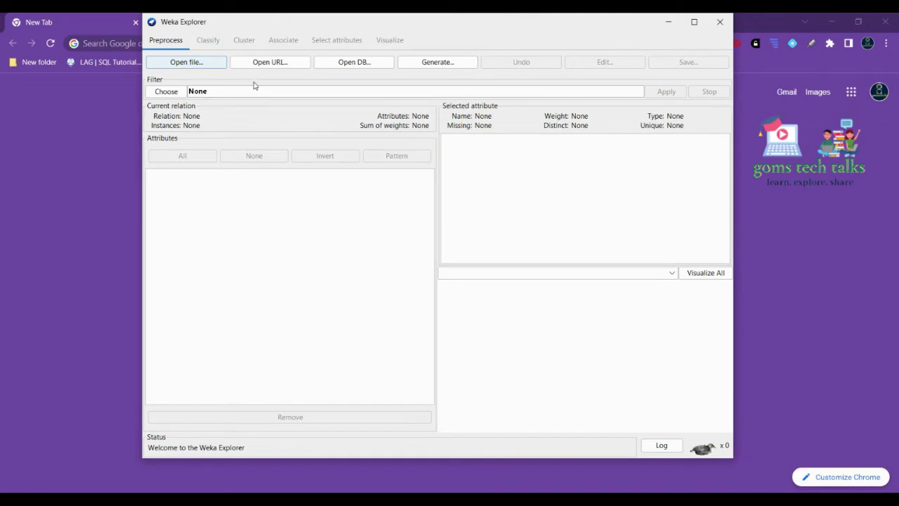
{"action": "left_click", "coordinate": [265, 64]}
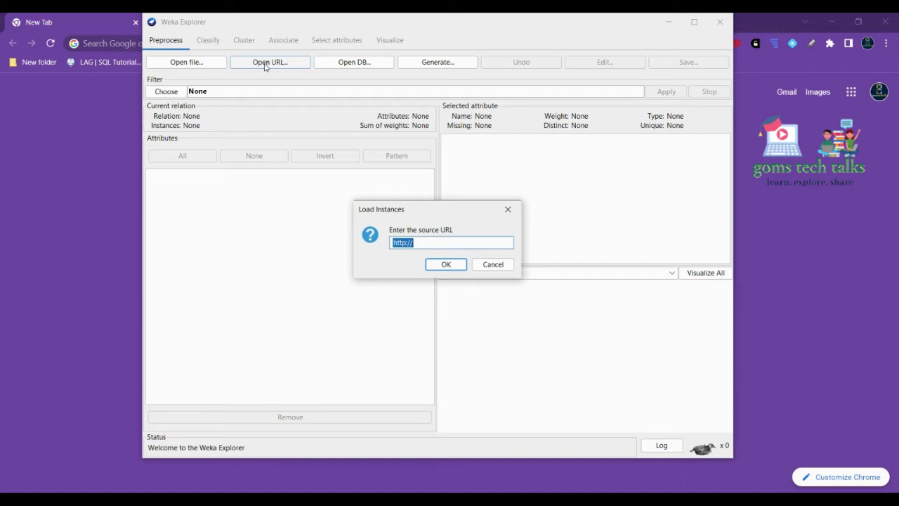
- Cancel the Load Instances URL prompt and close the Explorer window
{"action": "left_click", "coordinate": [494, 264]}
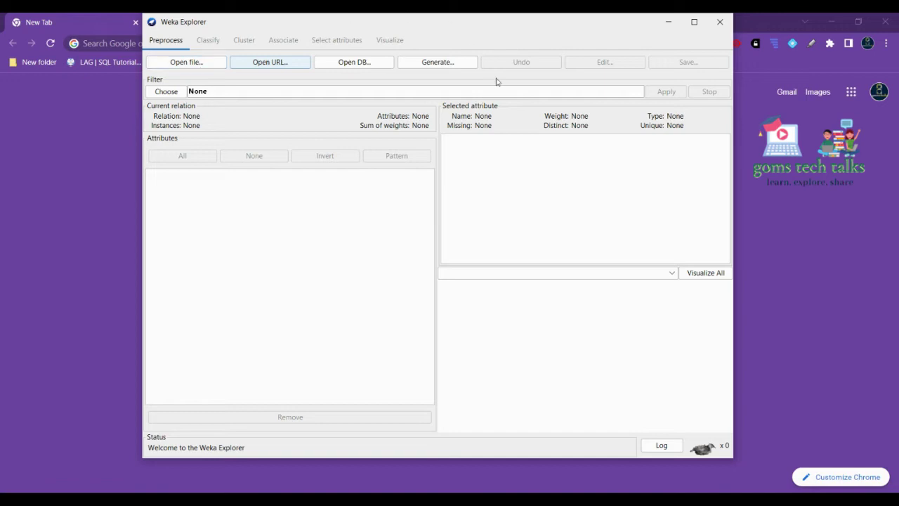
{"action": "left_click", "coordinate": [724, 26]}
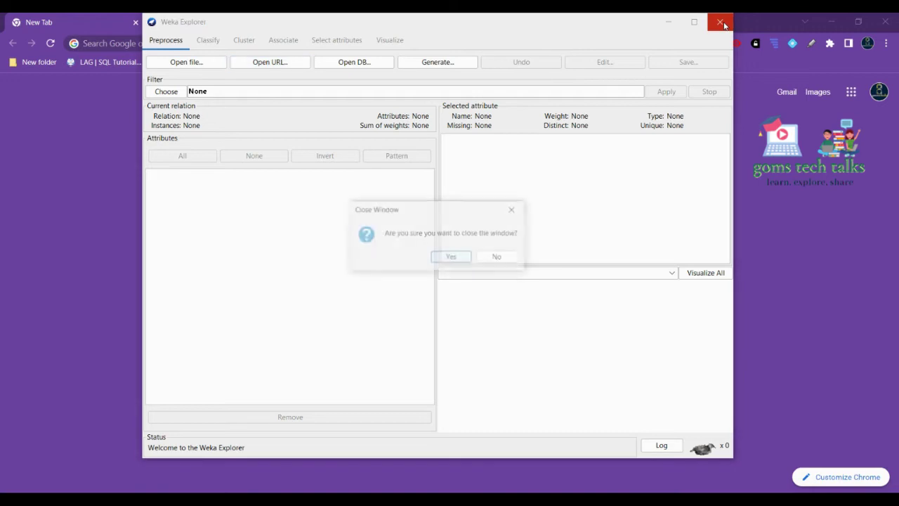
- Confirm Explorer's closing, then launch the Experimenter and close its window
{"action": "left_click", "coordinate": [451, 258]}
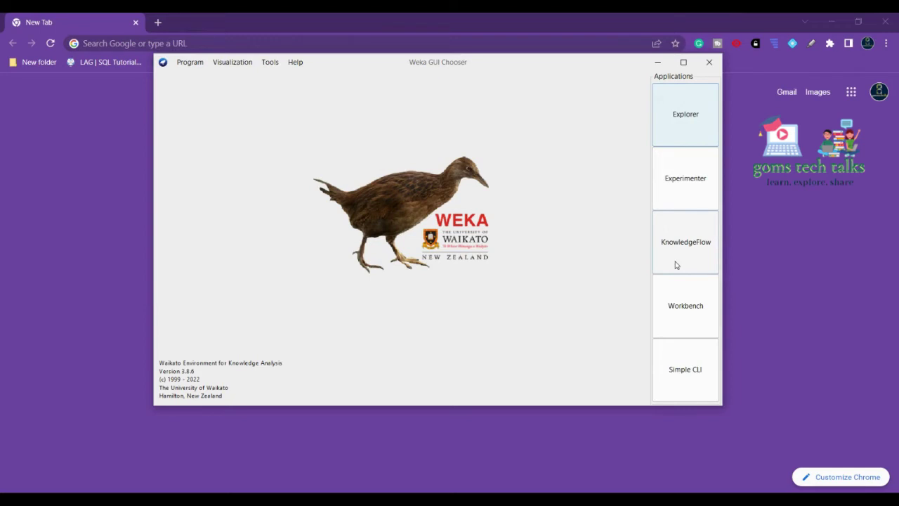
{"action": "left_click", "coordinate": [680, 187]}
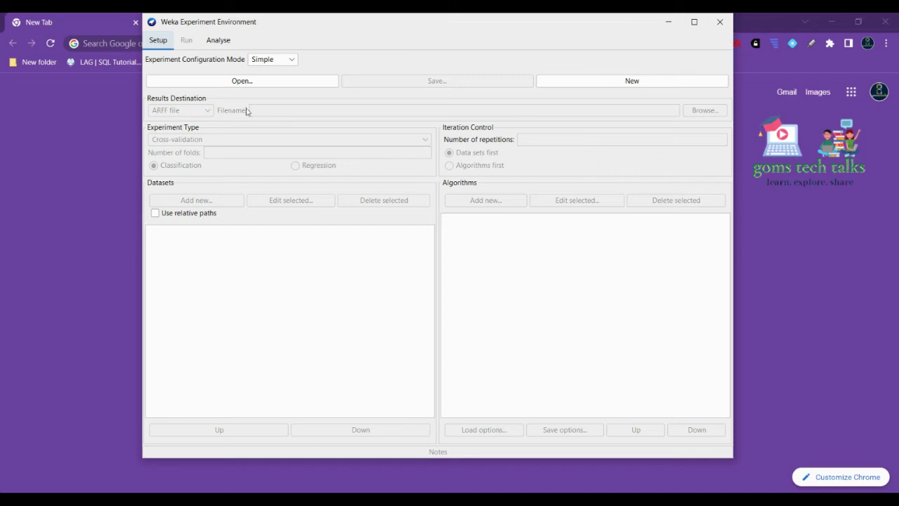
{"action": "left_click", "coordinate": [720, 21]}
- Confirm closing the Experimenter and launch the KnowledgeFlow environment
{"action": "left_click", "coordinate": [451, 257]}
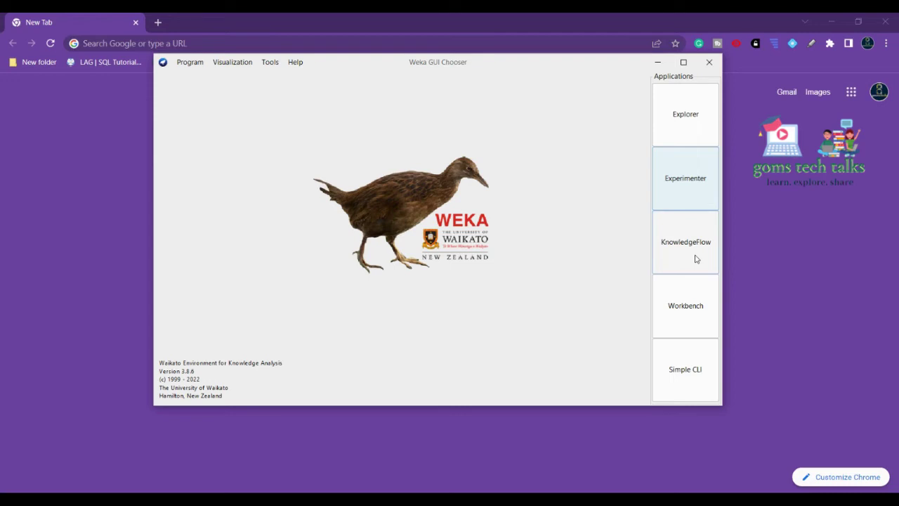
{"action": "left_click", "coordinate": [686, 243]}
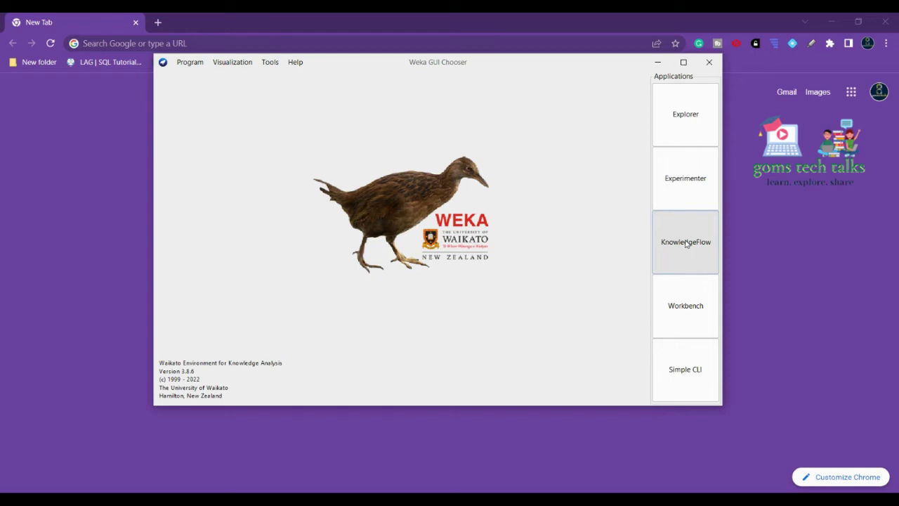
{"action": "left_click", "coordinate": [685, 242]}
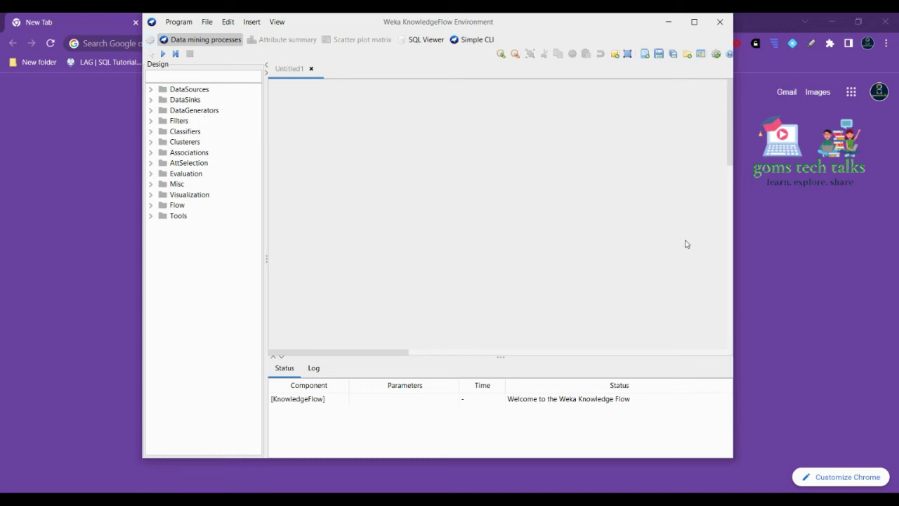
- Expand Classifiers > bayes in the Design tree and arm BayesNet for placement
{"action": "left_click", "coordinate": [151, 131]}
{"action": "left_click", "coordinate": [161, 142]}
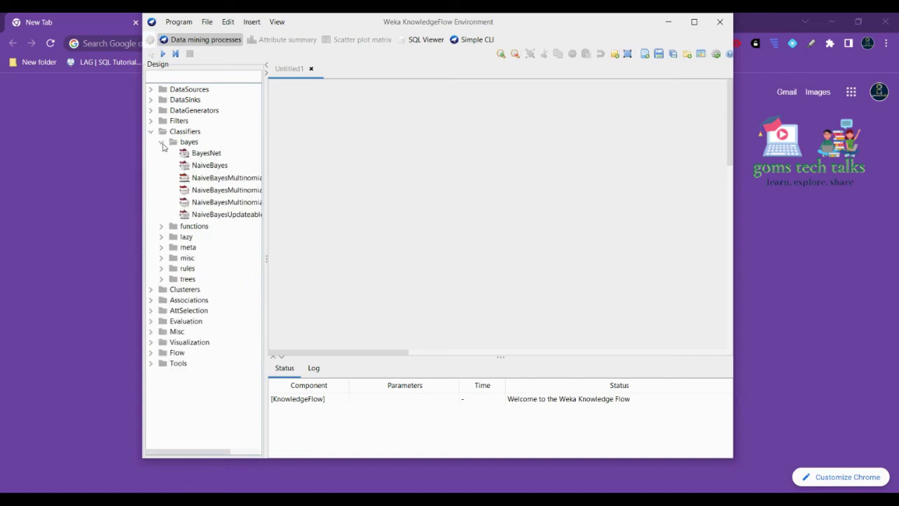
{"action": "left_click", "coordinate": [202, 153]}
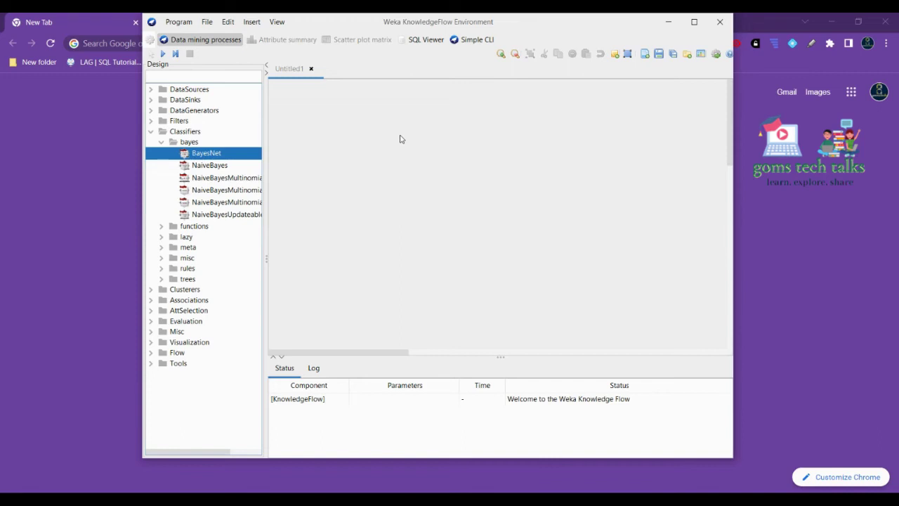
{"action": "left_click", "coordinate": [231, 156]}
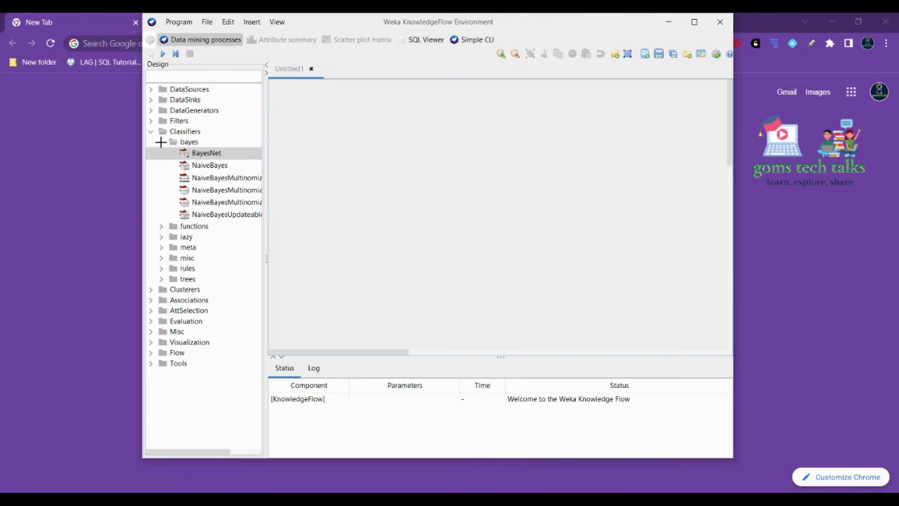
- Minimize KnowledgeFlow and launch the Workbench from the GUI Chooser
{"action": "left_click", "coordinate": [669, 22]}
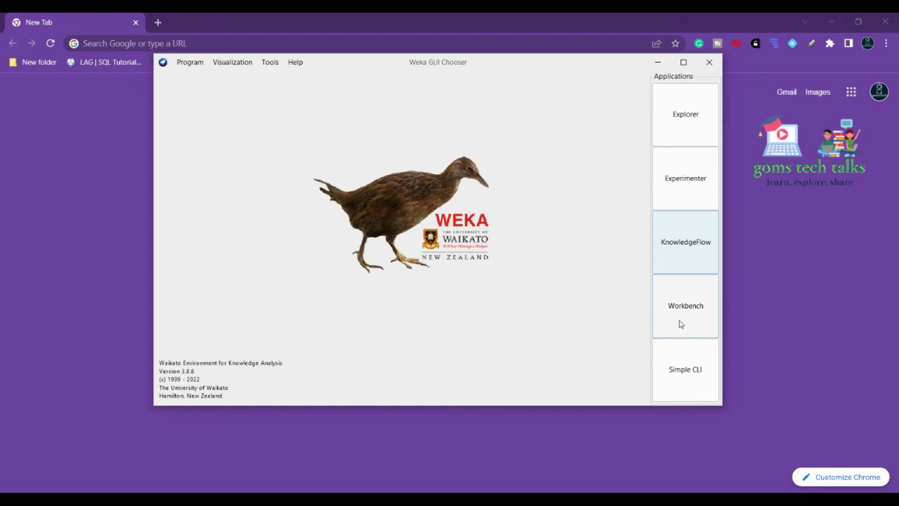
{"action": "left_click", "coordinate": [680, 323]}
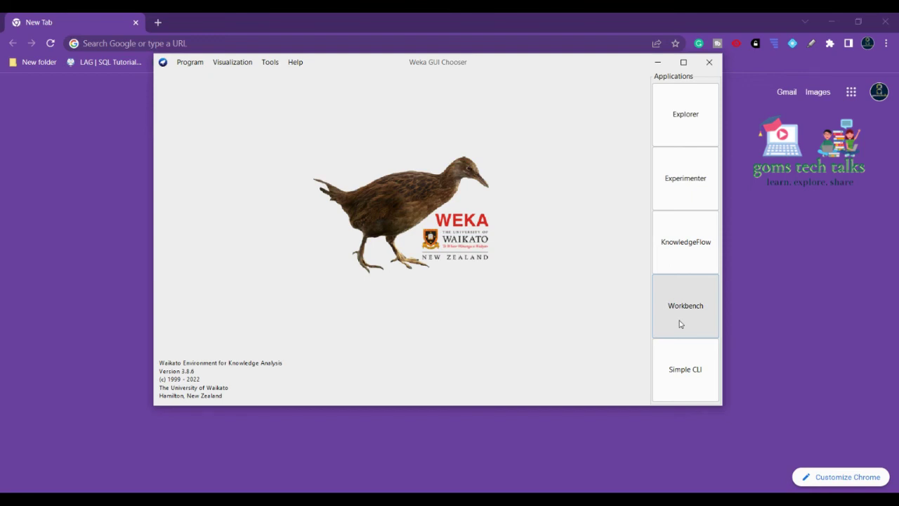
{"action": "left_click", "coordinate": [680, 324]}
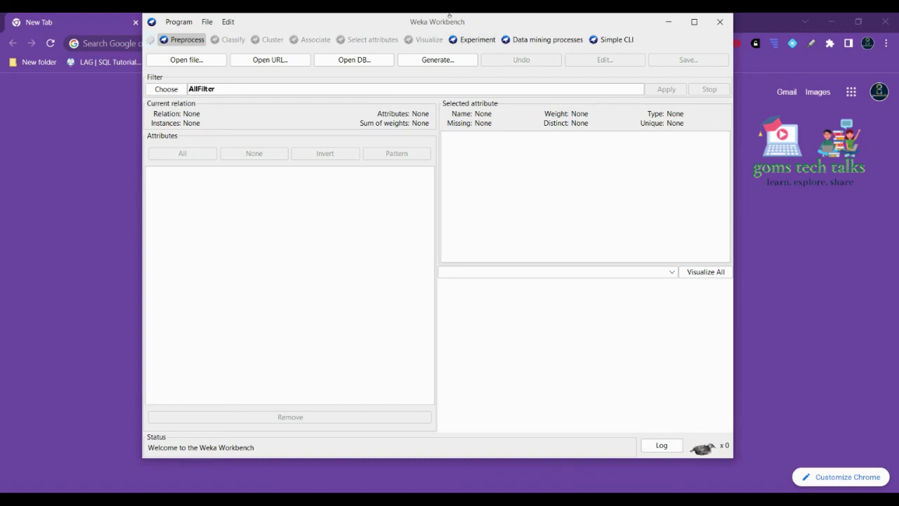
{"action": "left_click", "coordinate": [717, 24]}
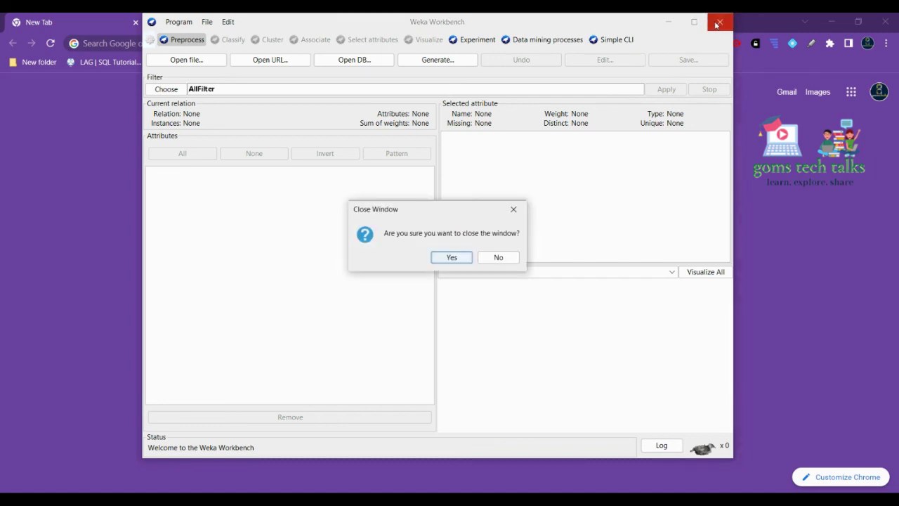
{"action": "left_click", "coordinate": [444, 260]}
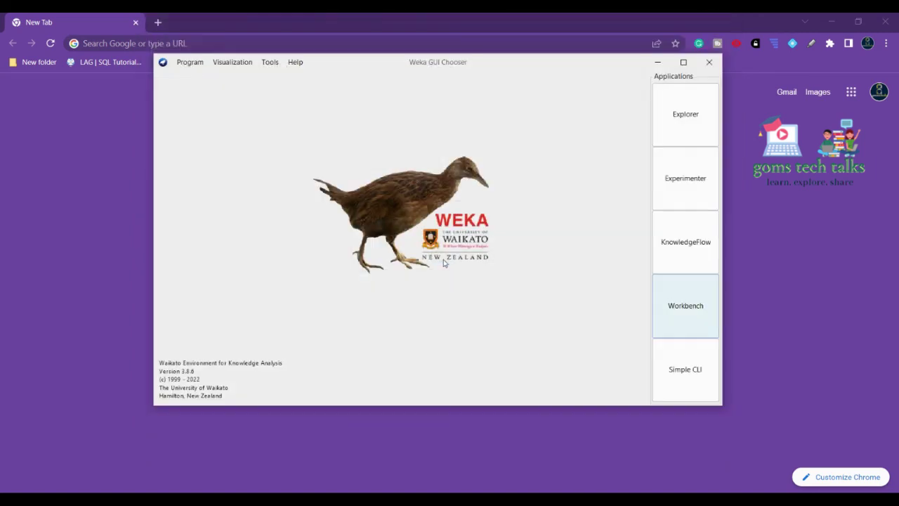
- Open the Simple CLI, then close it and confirm
{"action": "left_click", "coordinate": [688, 375]}
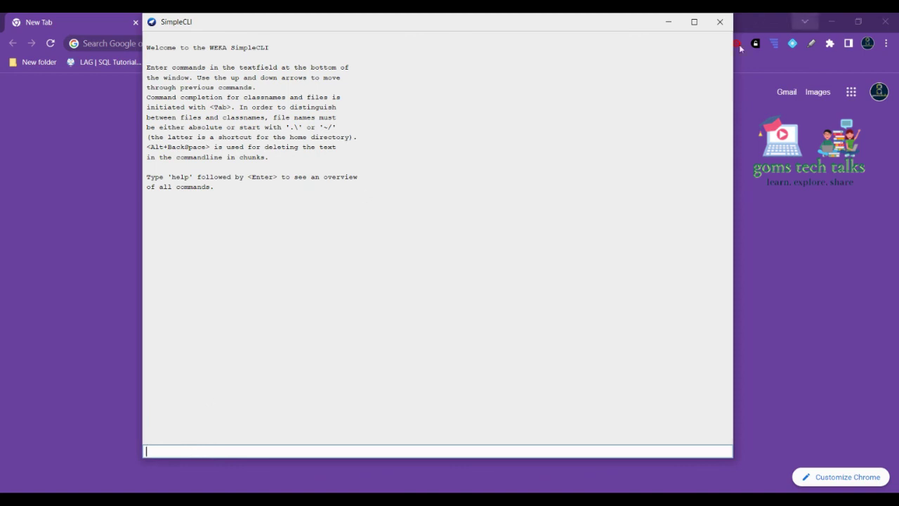
{"action": "left_click", "coordinate": [720, 26]}
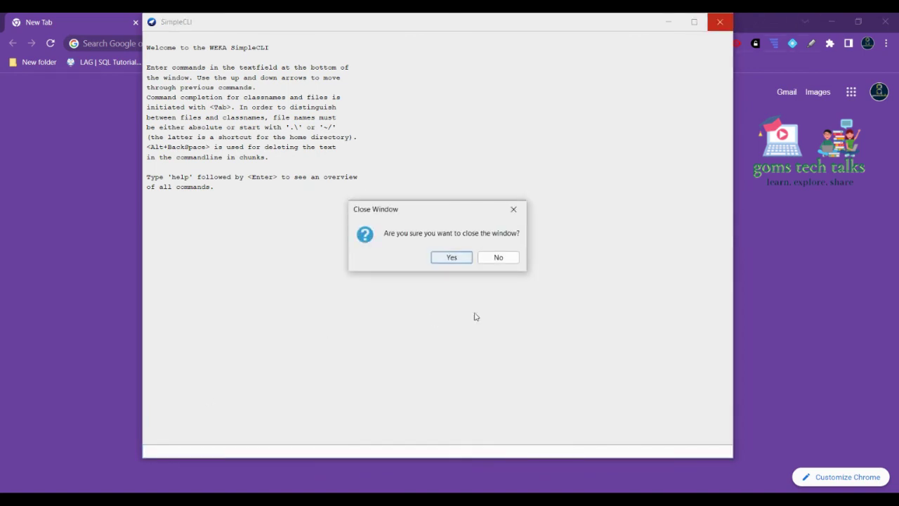
{"action": "left_click", "coordinate": [451, 258]}
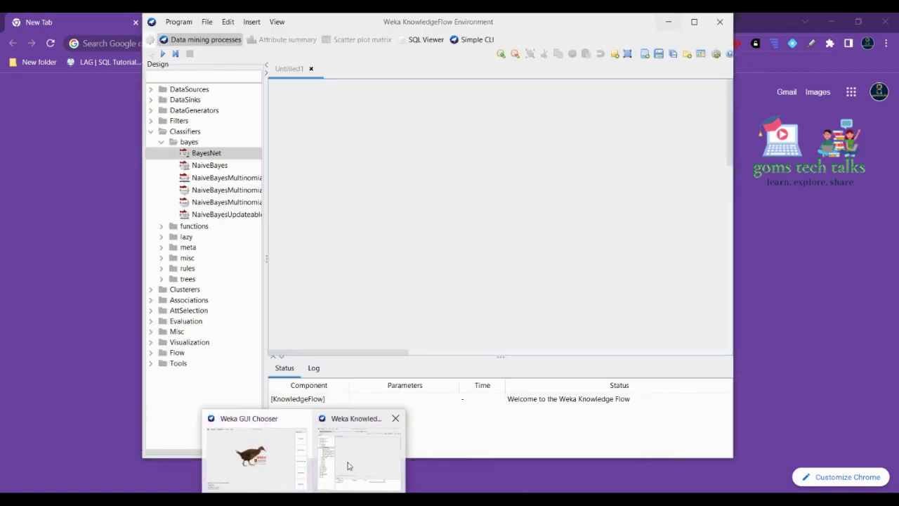
- Bring KnowledgeFlow forward and place a NaiveBayes node near the canvas's upper left
{"action": "left_click", "coordinate": [348, 466]}
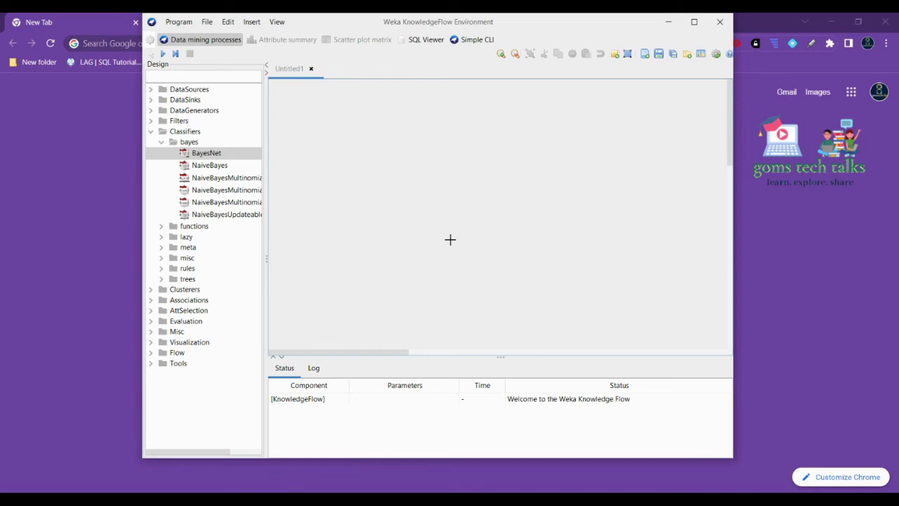
{"action": "left_click", "coordinate": [215, 168]}
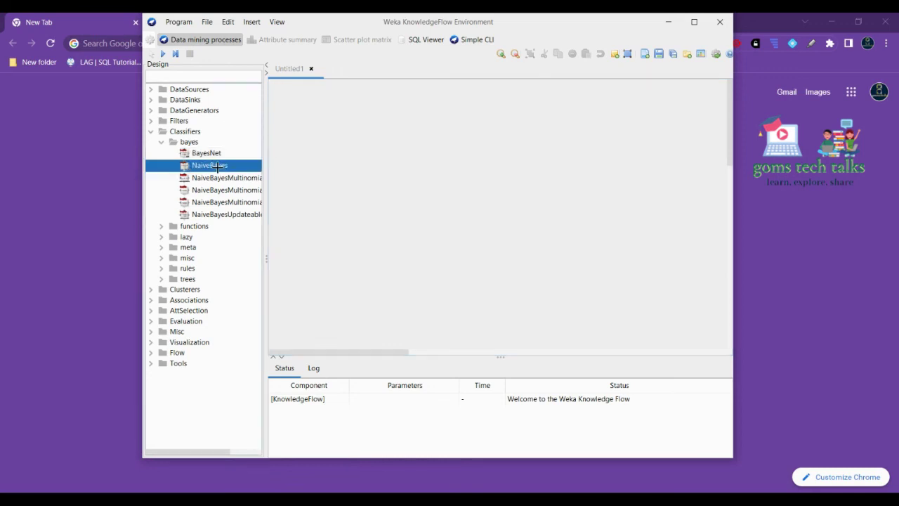
{"action": "left_click", "coordinate": [333, 129]}
{"action": "mouse_move", "coordinate": [333, 128]}
{"action": "left_mouse_down"}
{"action": "mouse_move", "coordinate": [394, 162]}
{"action": "mouse_move", "coordinate": [336, 139]}
{"action": "left_mouse_up"}
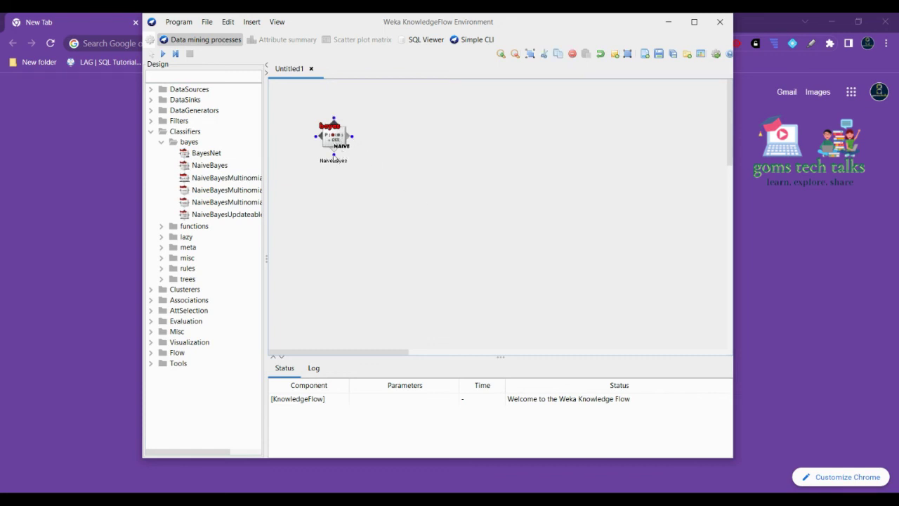
{"action": "left_click_drag", "start_coordinate": [335, 156], "coordinate": [333, 188]}
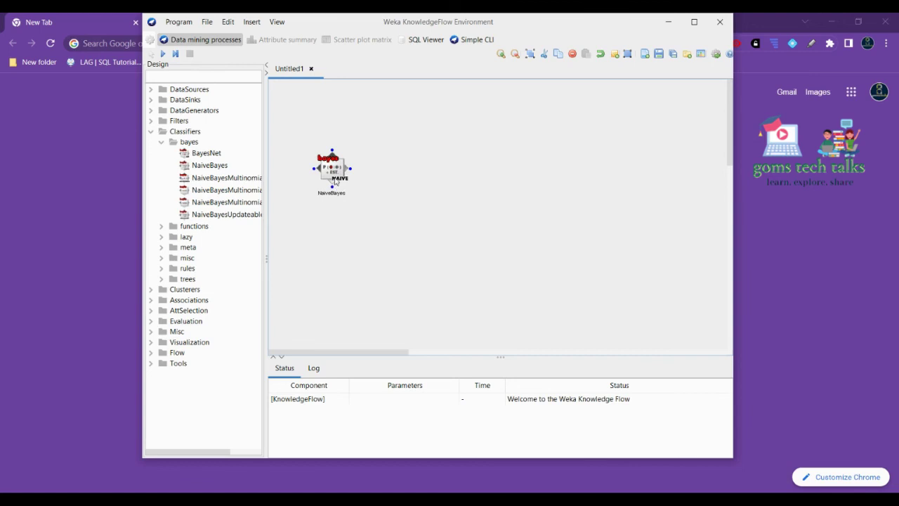